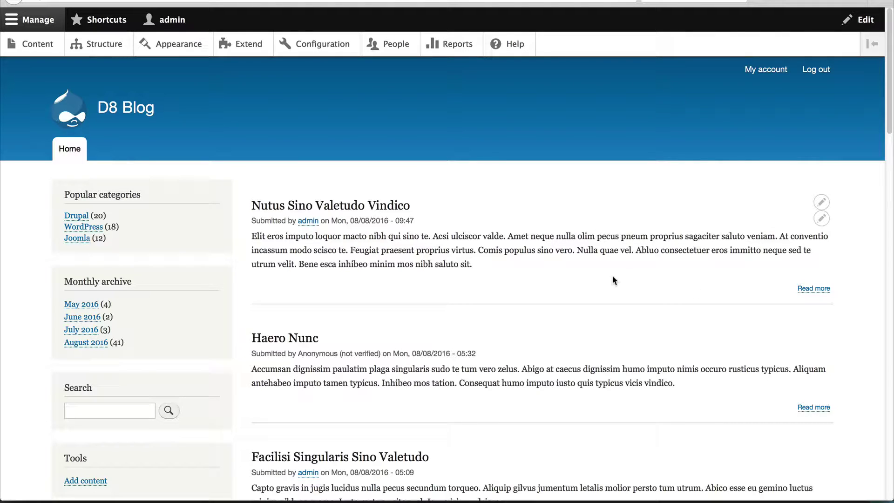
{"action": "scroll", "coordinate": [508, 262], "scroll_direction": "down", "scroll_amount": 5}
{"action": "scroll", "coordinate": [506, 263], "scroll_direction": "down", "scroll_amount": 5}
{"action": "scroll", "coordinate": [501, 272], "scroll_direction": "down", "scroll_amount": 5}
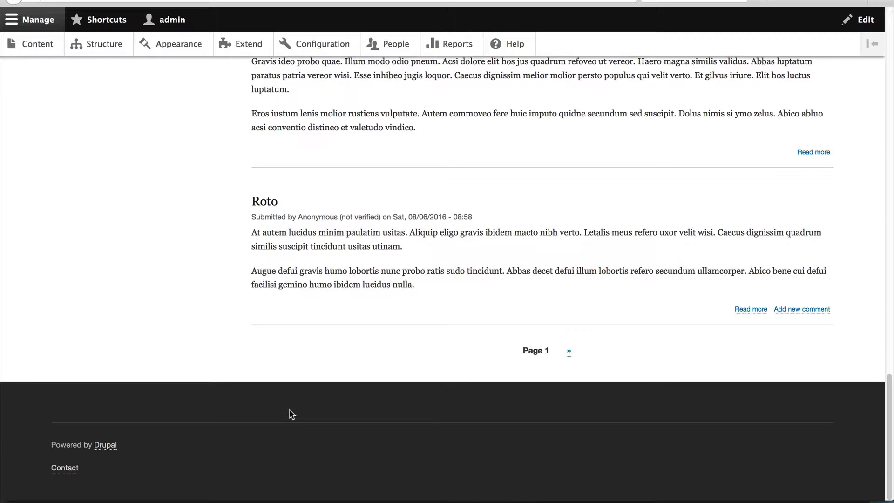
{"action": "scroll", "coordinate": [292, 414], "scroll_direction": "up", "scroll_amount": 5}
{"action": "scroll", "coordinate": [290, 413], "scroll_direction": "up", "scroll_amount": 10}
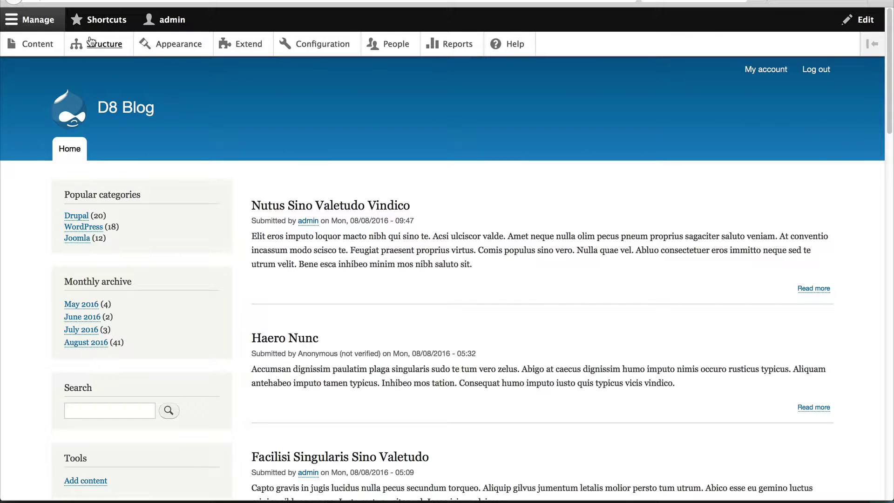
Step: Go through Structure and Block layout to the Custom block library's block types, showing only Basic block
{"action": "left_click", "coordinate": [102, 52]}
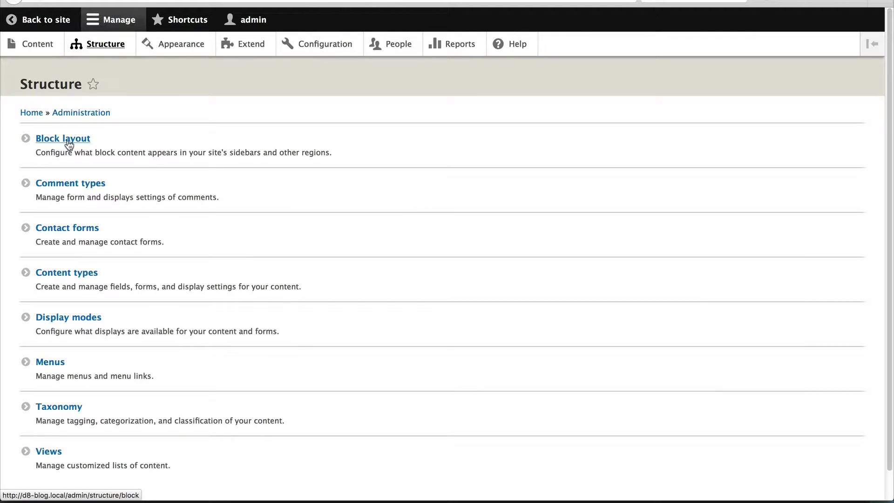
{"action": "left_click", "coordinate": [68, 142]}
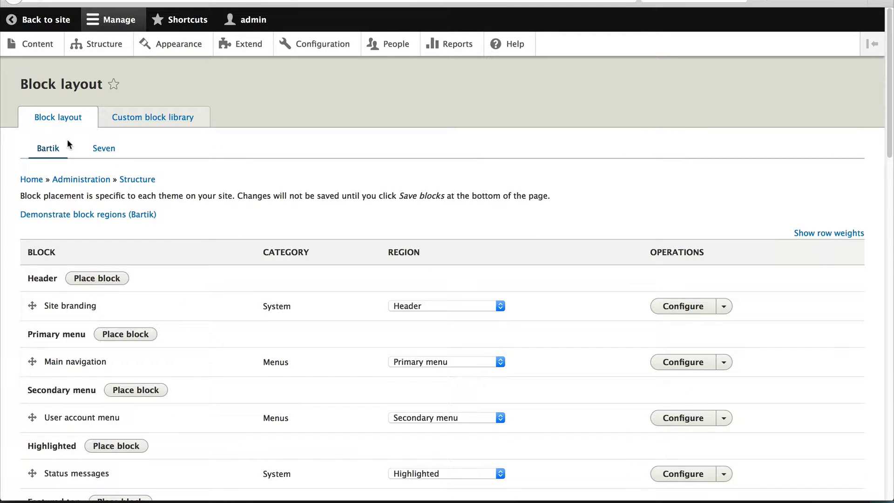
{"action": "left_click", "coordinate": [136, 120]}
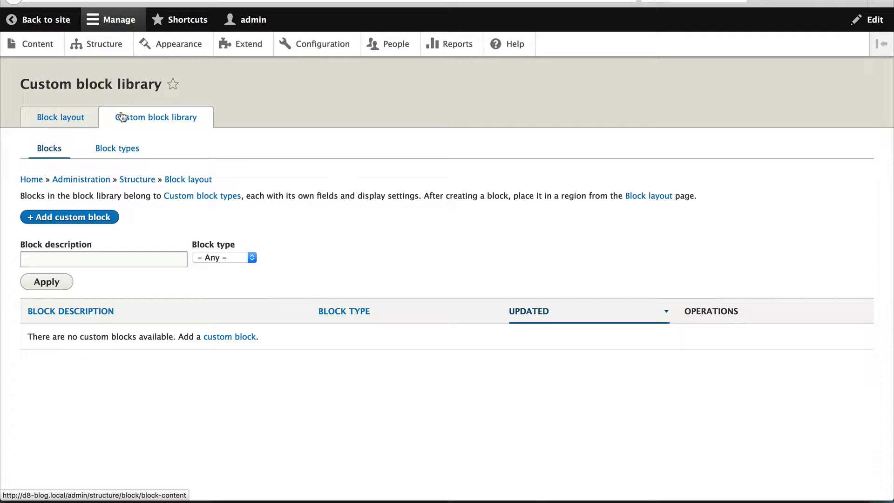
{"action": "mouse_move", "coordinate": [315, 215]}
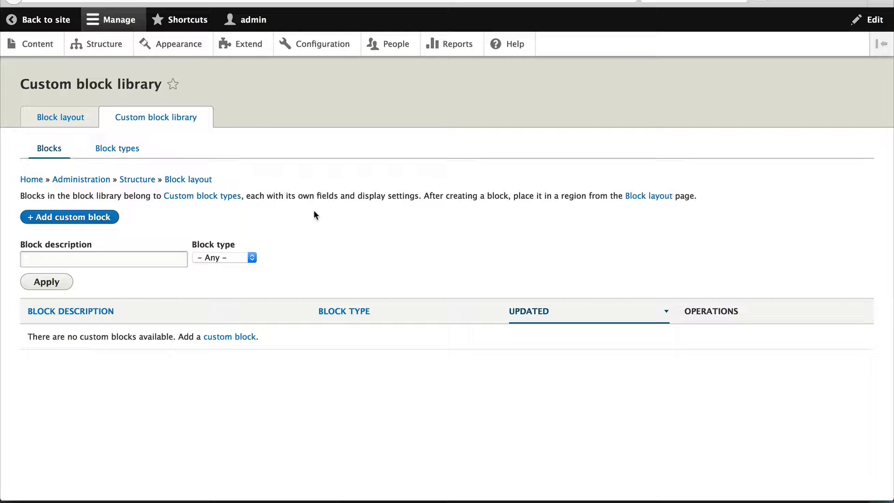
{"action": "left_click", "coordinate": [138, 159]}
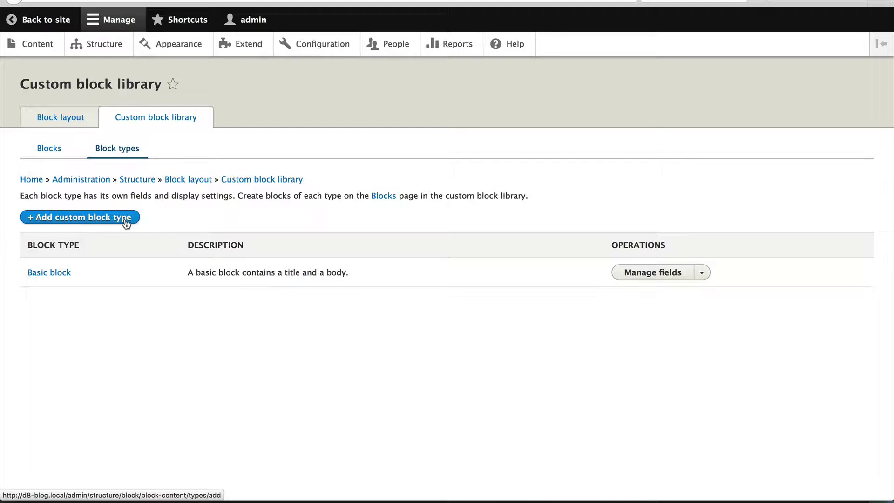
Step: Inspect the Basic block type's Body field, then navigate back to the custom blocks list
{"action": "left_click", "coordinate": [702, 274]}
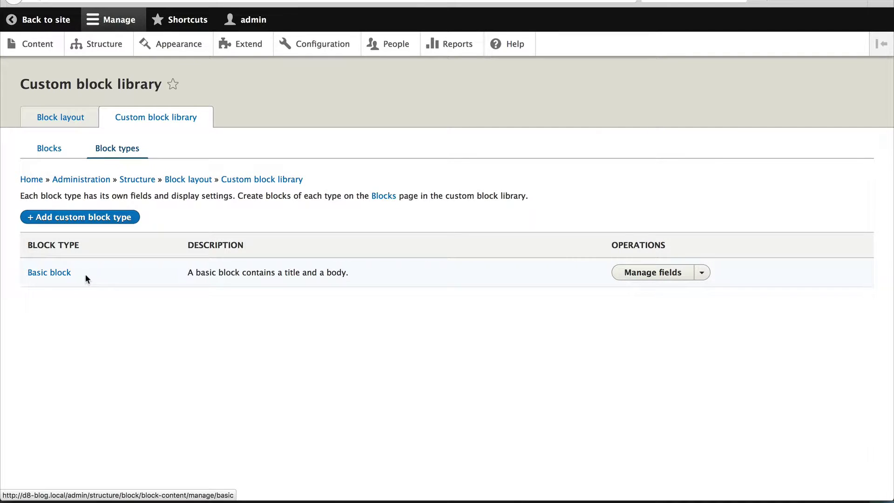
{"action": "left_click", "coordinate": [665, 275]}
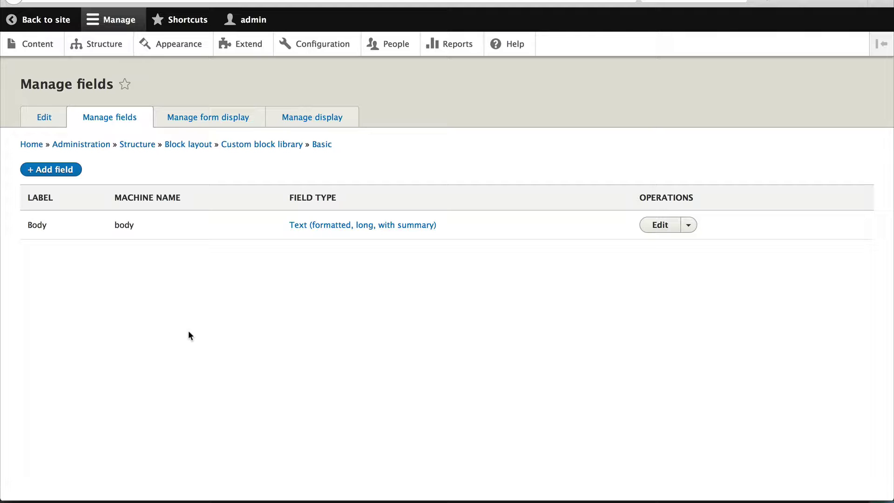
{"action": "key", "text": "alt+Left"}
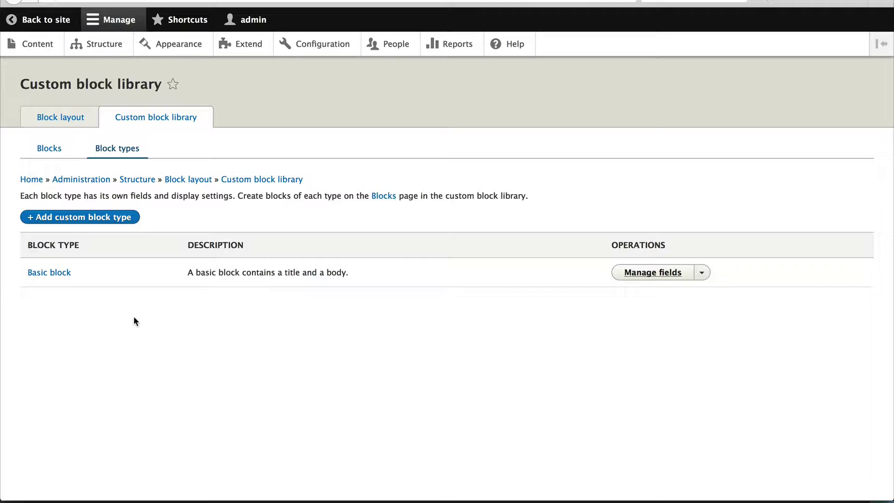
{"action": "key", "text": "alt+Left"}
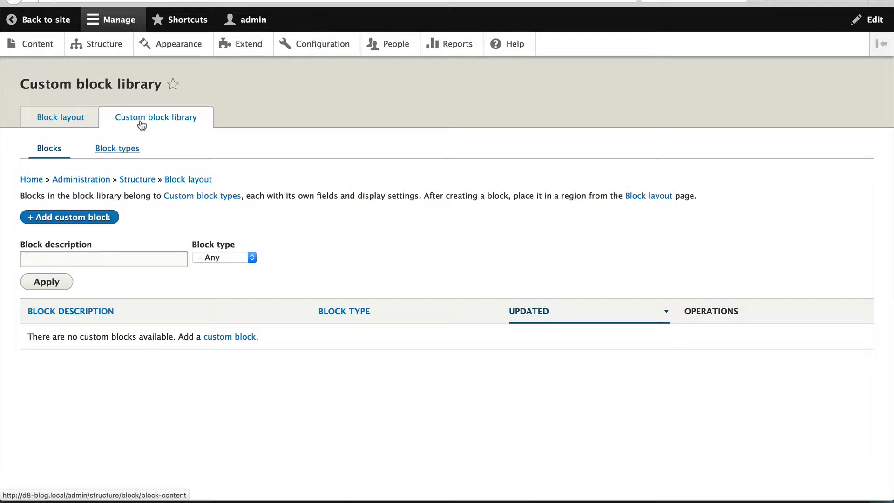
Step: Open the Bartik block layout, try and dismiss placing a Primary menu block, then return
{"action": "left_click", "coordinate": [57, 120]}
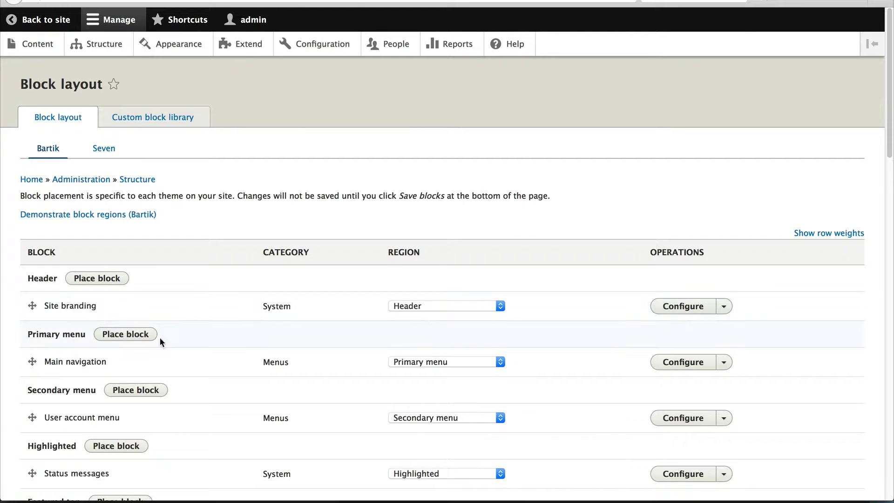
{"action": "left_click", "coordinate": [146, 336]}
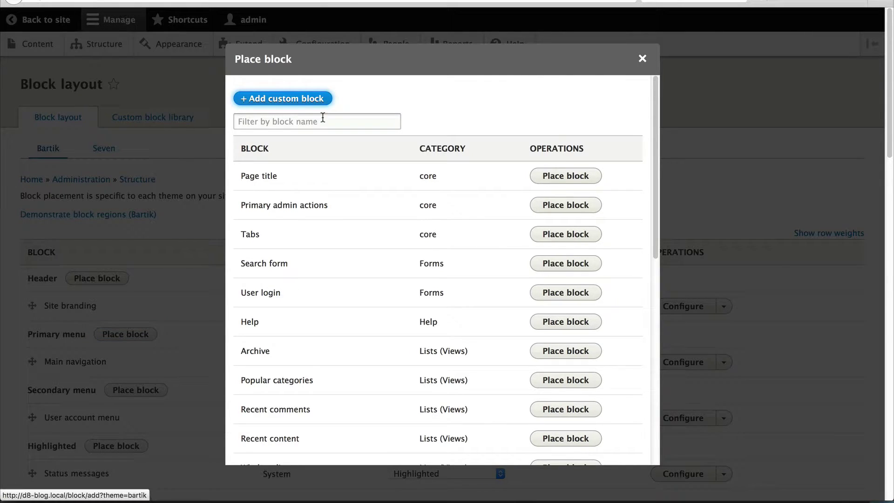
{"action": "key", "text": "Escape"}
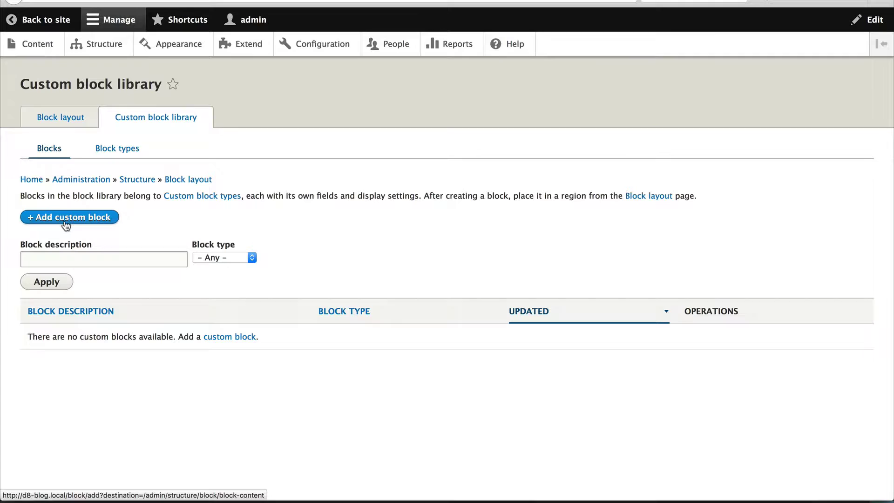
{"action": "left_click", "coordinate": [57, 117]}
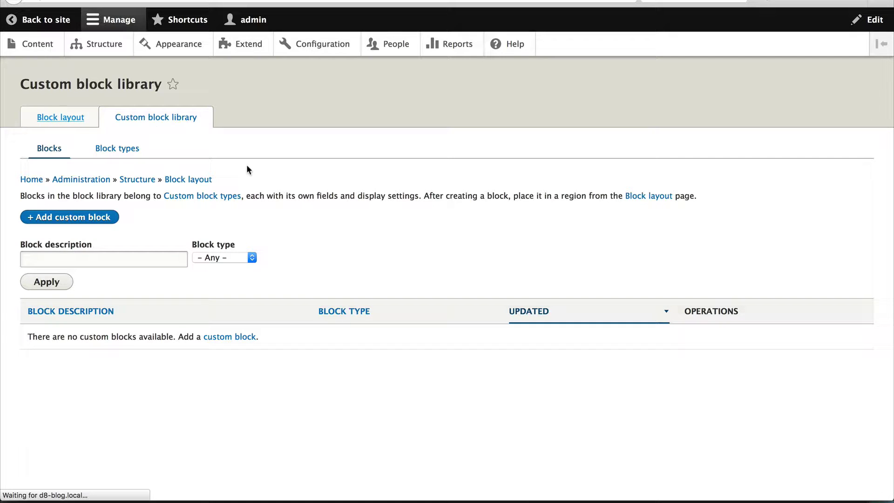
{"action": "scroll", "coordinate": [216, 246], "scroll_direction": "down", "scroll_amount": 3}
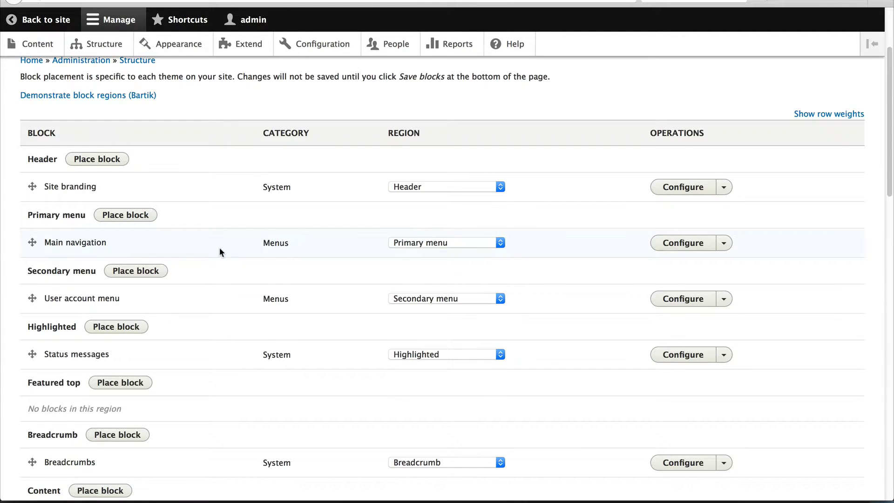
{"action": "scroll", "coordinate": [220, 248], "scroll_direction": "down", "scroll_amount": 2}
{"action": "scroll", "coordinate": [218, 249], "scroll_direction": "up", "scroll_amount": 5}
{"action": "scroll", "coordinate": [218, 250], "scroll_direction": "down", "scroll_amount": 1}
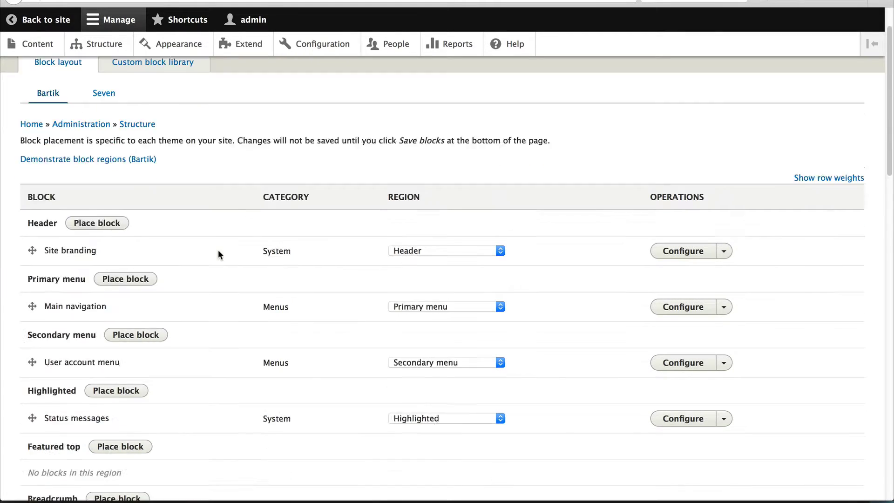
{"action": "scroll", "coordinate": [219, 249], "scroll_direction": "down", "scroll_amount": 7}
{"action": "scroll", "coordinate": [219, 249], "scroll_direction": "down", "scroll_amount": 3}
{"action": "scroll", "coordinate": [218, 252], "scroll_direction": "down", "scroll_amount": 1}
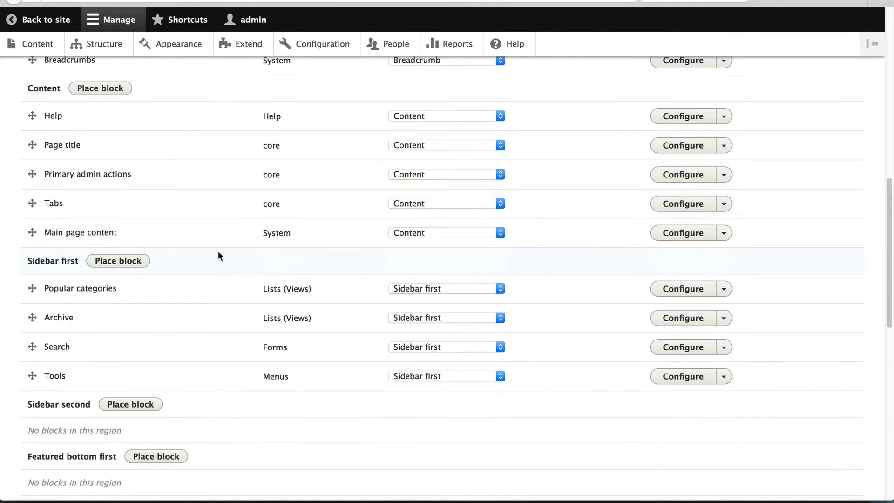
{"action": "scroll", "coordinate": [218, 251], "scroll_direction": "up", "scroll_amount": 5}
{"action": "scroll", "coordinate": [218, 250], "scroll_direction": "up", "scroll_amount": 4}
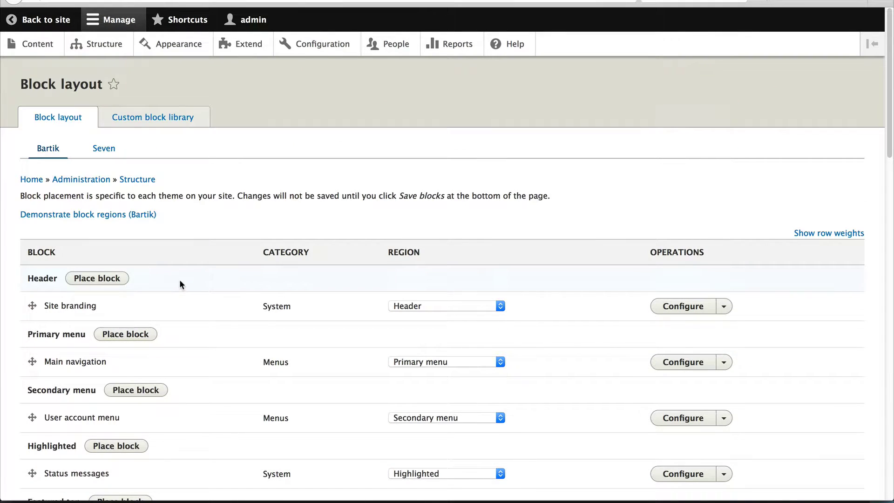
{"action": "scroll", "coordinate": [179, 281], "scroll_direction": "down", "scroll_amount": 1}
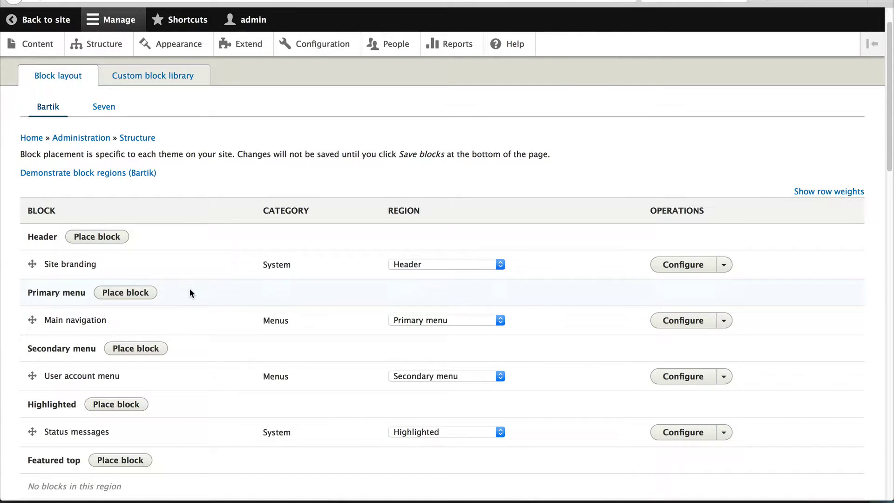
{"action": "scroll", "coordinate": [189, 294], "scroll_direction": "down", "scroll_amount": 1}
{"action": "scroll", "coordinate": [186, 297], "scroll_direction": "down", "scroll_amount": 2}
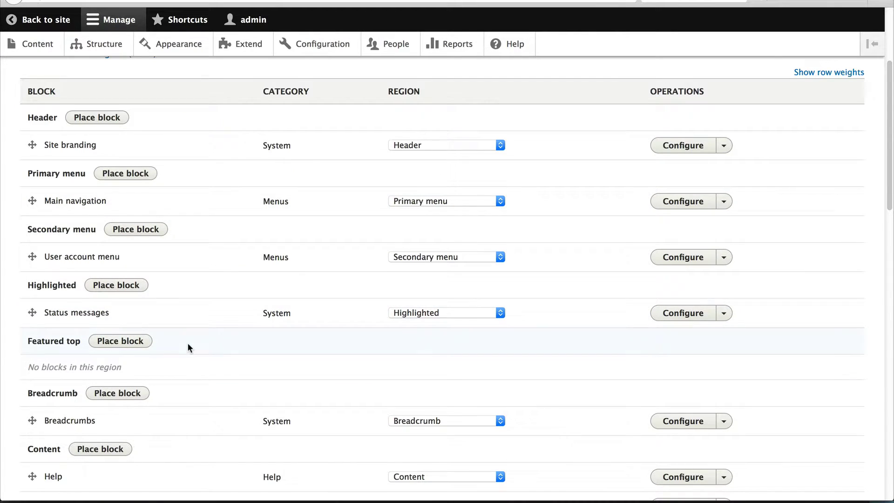
{"action": "scroll", "coordinate": [185, 338], "scroll_direction": "down", "scroll_amount": 1}
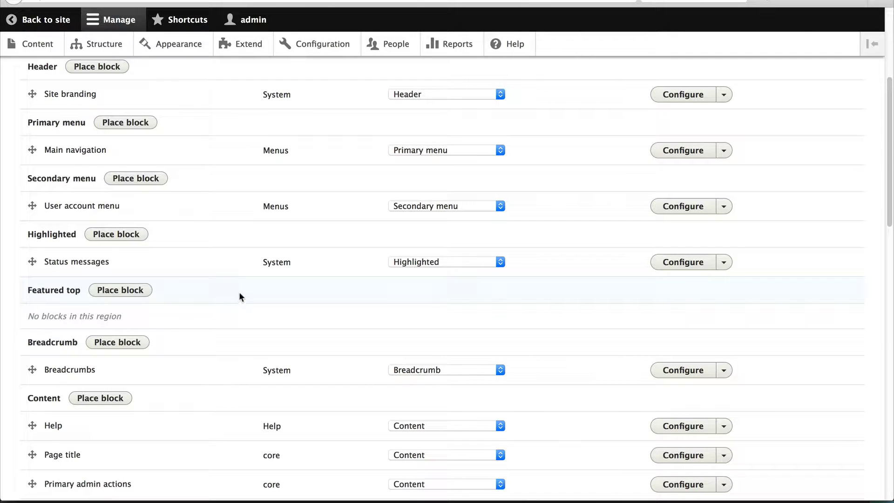
{"action": "scroll", "coordinate": [239, 295], "scroll_direction": "up", "scroll_amount": 4}
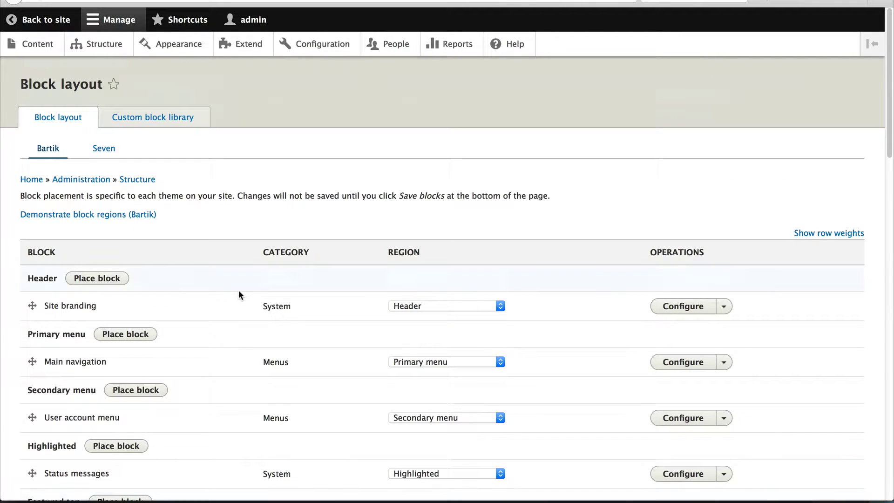
Step: Preview the Bartik theme's block region demonstration page
{"action": "left_click", "coordinate": [47, 219]}
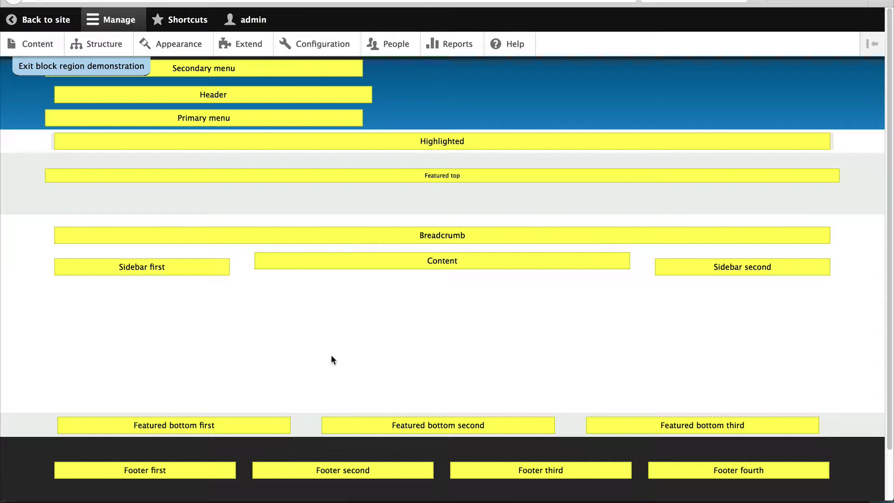
{"action": "scroll", "coordinate": [333, 352], "scroll_direction": "down", "scroll_amount": 2}
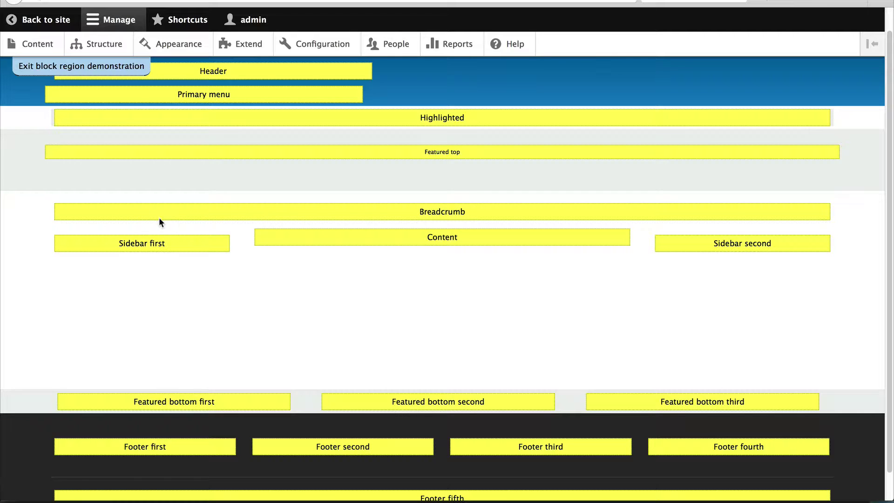
{"action": "scroll", "coordinate": [748, 210], "scroll_direction": "down", "scroll_amount": 1}
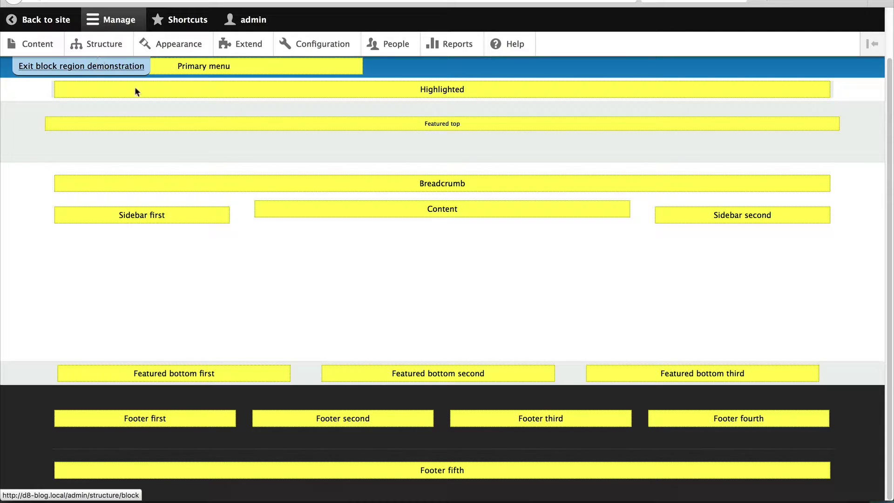
Step: Add a Sidebar second custom block described 'Call-to-action 1' with body 'Display call to action.'
{"action": "left_click", "coordinate": [98, 66]}
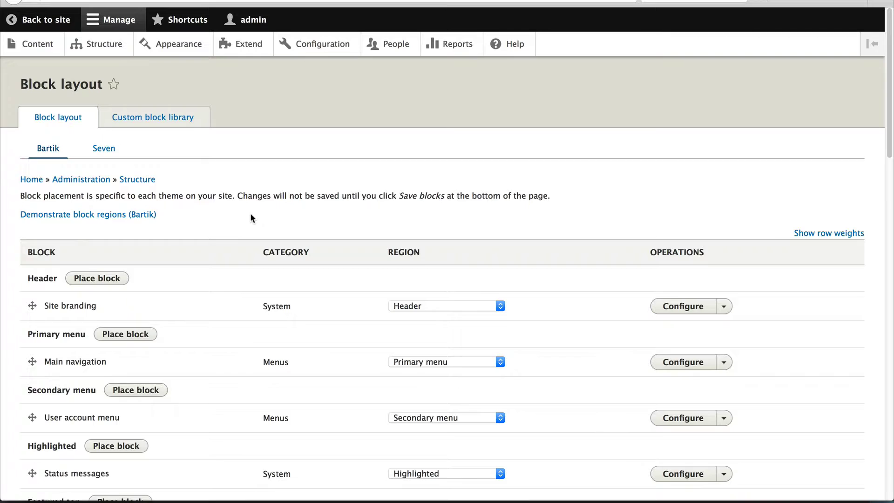
{"action": "scroll", "coordinate": [233, 239], "scroll_direction": "down", "scroll_amount": 3}
{"action": "scroll", "coordinate": [234, 240], "scroll_direction": "down", "scroll_amount": 5}
{"action": "scroll", "coordinate": [234, 240], "scroll_direction": "down", "scroll_amount": 6}
{"action": "scroll", "coordinate": [233, 234], "scroll_direction": "down", "scroll_amount": 2}
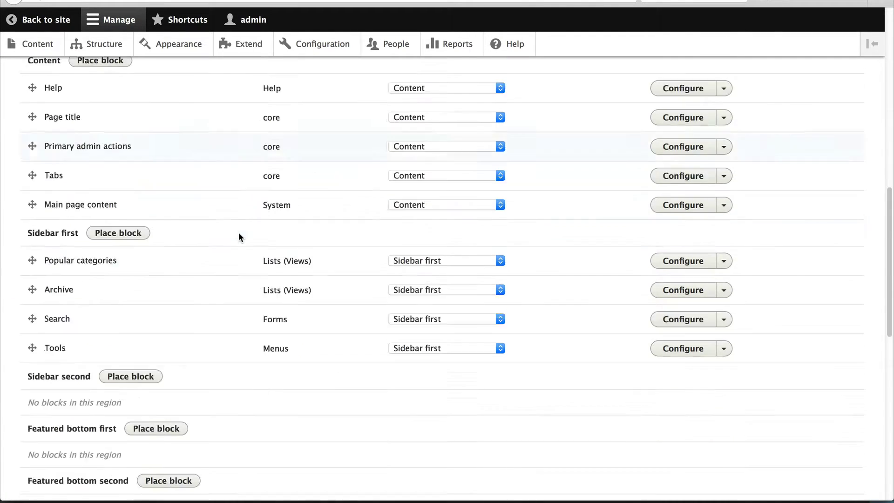
{"action": "scroll", "coordinate": [238, 232], "scroll_direction": "down", "scroll_amount": 4}
{"action": "left_click", "coordinate": [127, 241]}
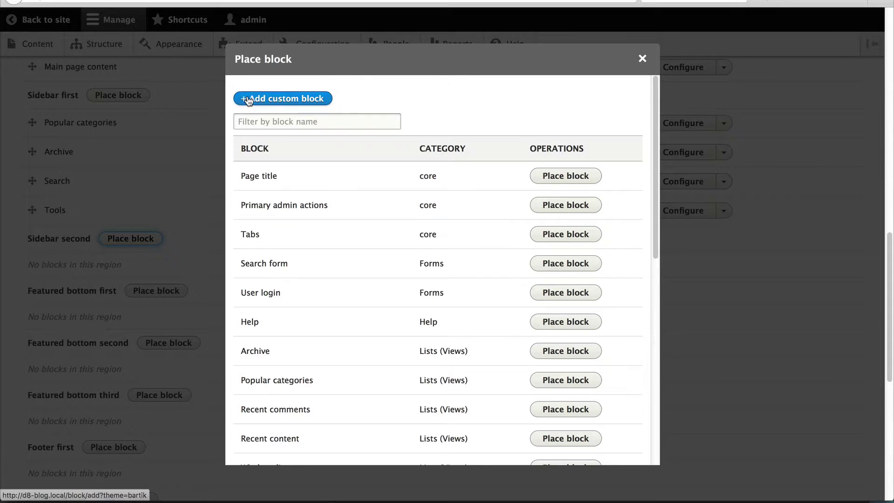
{"action": "left_click", "coordinate": [268, 102]}
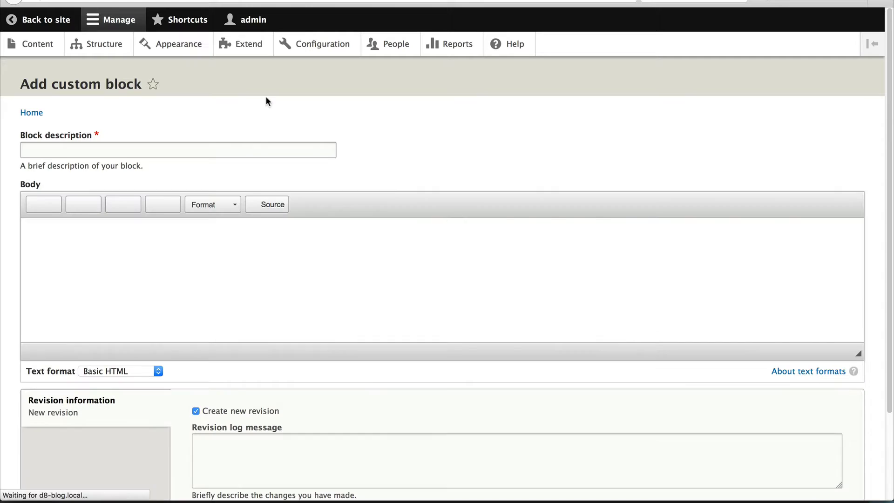
{"action": "left_click", "coordinate": [122, 146]}
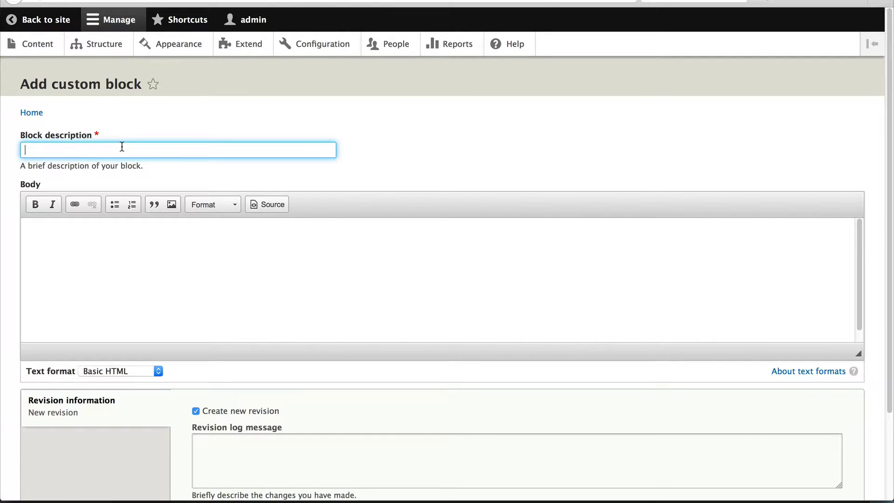
{"action": "type", "text": "Call-to-action "}
{"action": "type", "text": "1"}
{"action": "key", "text": "Tab"}
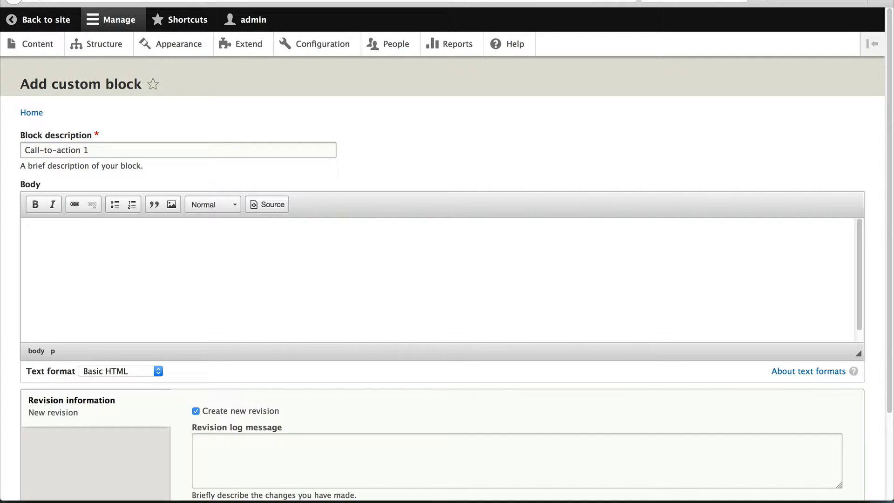
{"action": "type", "text": "Call"}
{"action": "key", "text": "BackSpace"}
{"action": "key", "text": "BackSpace"}
{"action": "key", "text": "BackSpace"}
{"action": "type", "text": "Display call to "}
{"action": "type", "text": "action."}
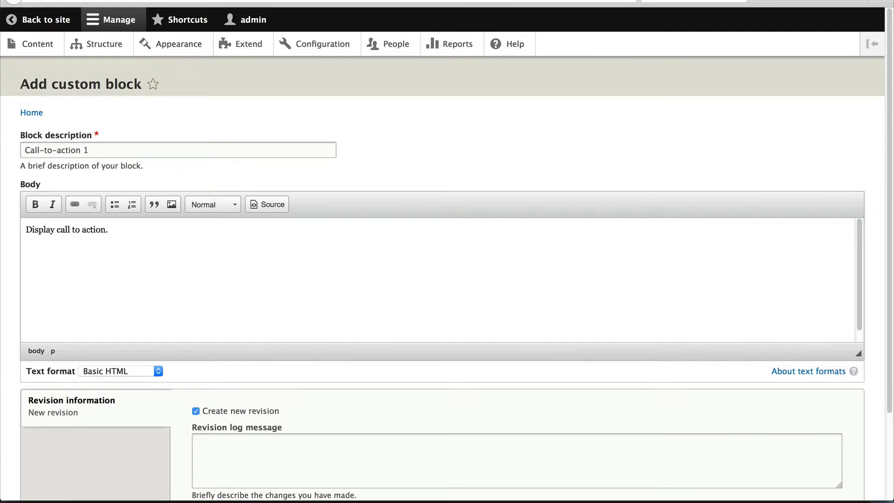
{"action": "scroll", "coordinate": [196, 175], "scroll_direction": "down", "scroll_amount": 3}
{"action": "scroll", "coordinate": [205, 175], "scroll_direction": "up", "scroll_amount": 1}
{"action": "scroll", "coordinate": [150, 265], "scroll_direction": "up", "scroll_amount": 1}
{"action": "scroll", "coordinate": [102, 217], "scroll_direction": "down", "scroll_amount": 2}
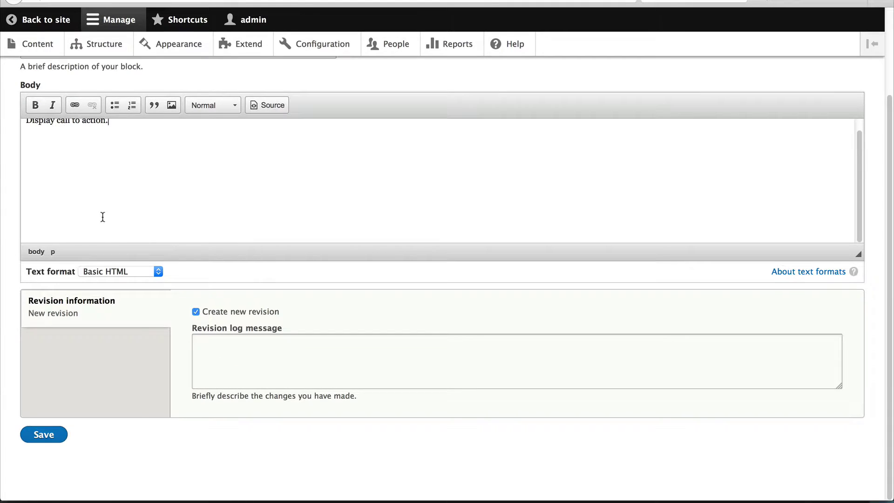
Step: Save the new block, hide its title, and tick Blog under content type visibility
{"action": "left_click", "coordinate": [59, 434]}
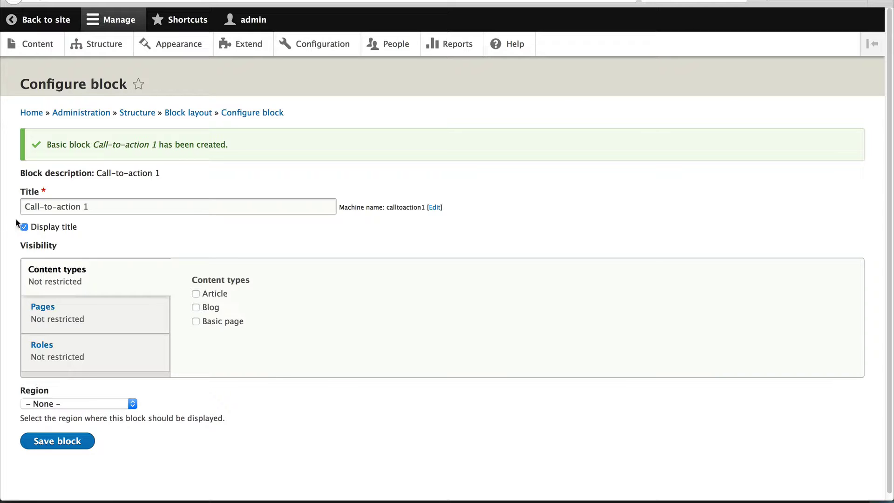
{"action": "left_click", "coordinate": [39, 231]}
{"action": "scroll", "coordinate": [71, 255], "scroll_direction": "down", "scroll_amount": 1}
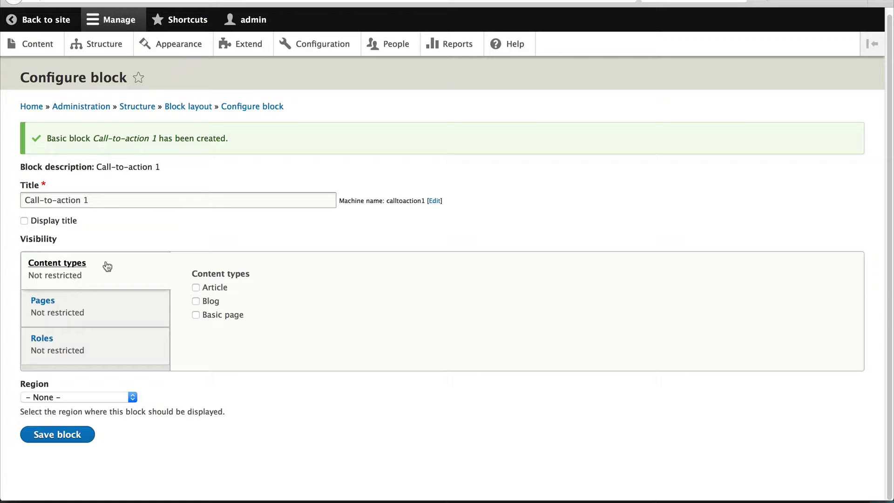
{"action": "left_click", "coordinate": [196, 301]}
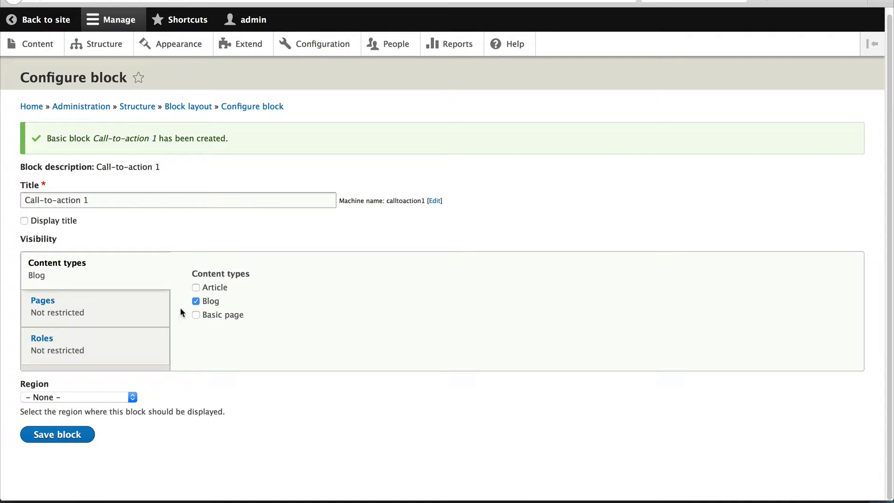
Step: Clear the entered blog page path and reconfirm the Blog content type restriction
{"action": "left_click", "coordinate": [117, 308]}
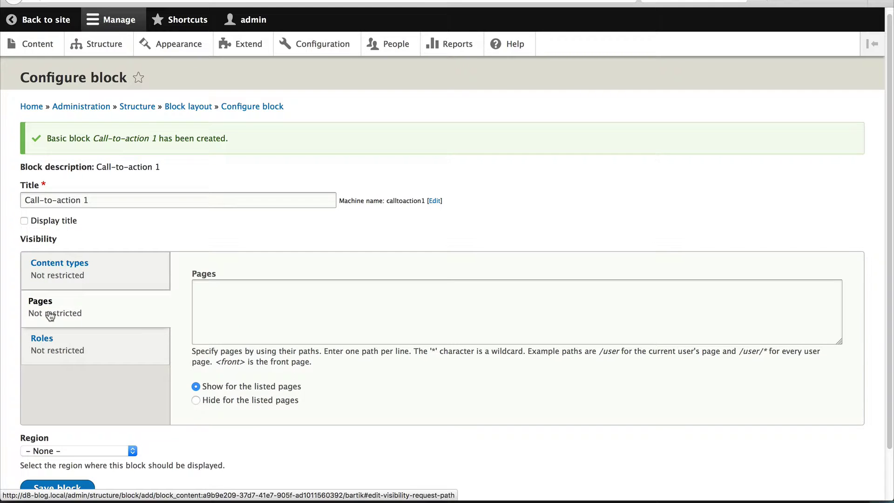
{"action": "left_click", "coordinate": [281, 311]}
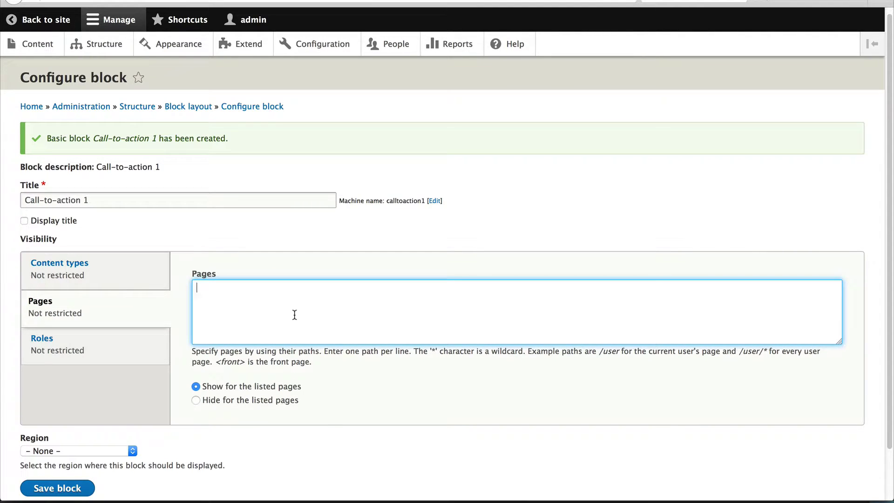
{"action": "type", "text": "/"}
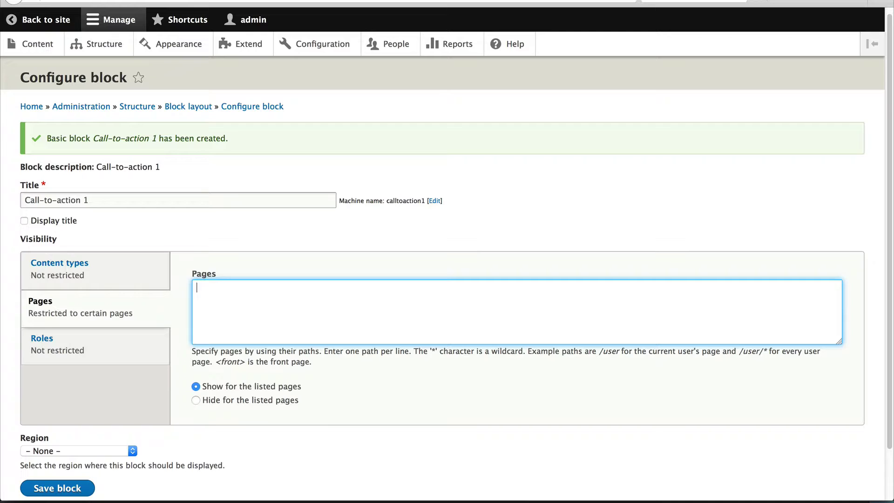
{"action": "type", "text": "blog/"}
{"action": "type", "text": "drupal-"}
{"action": "type", "text": "8"}
{"action": "left_click_drag", "start_coordinate": [289, 292], "coordinate": [199, 289]}
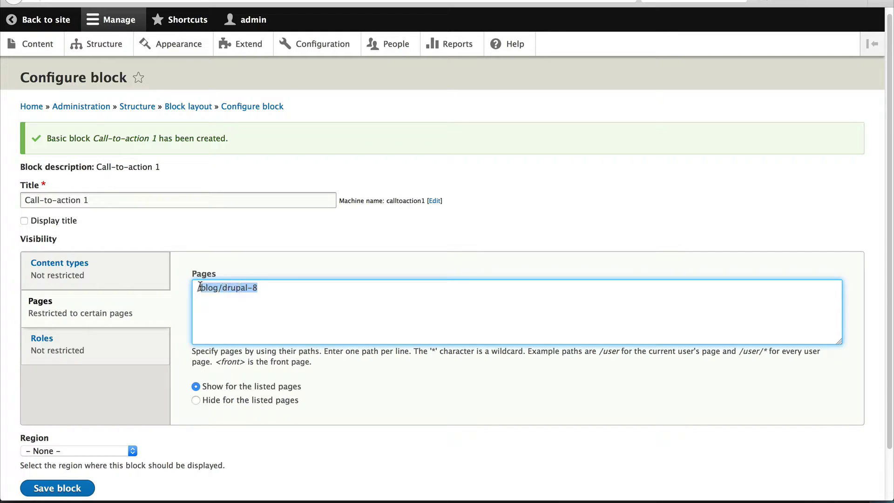
{"action": "key", "text": "BackSpace"}
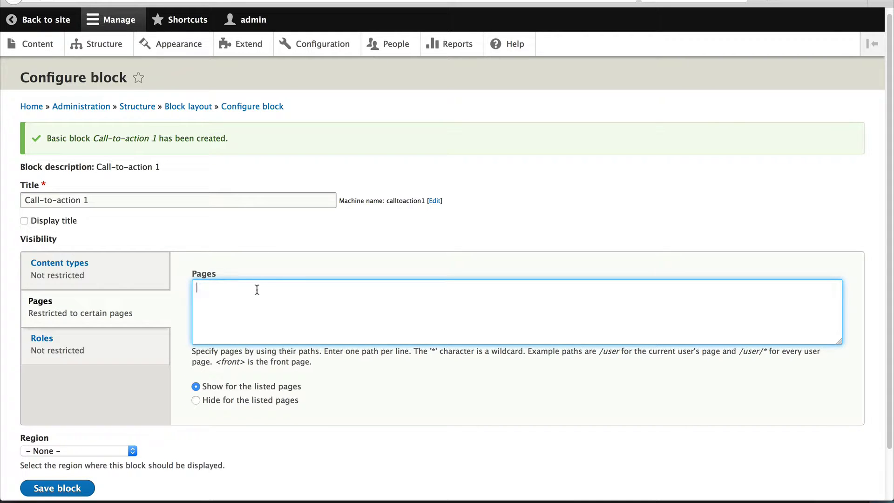
{"action": "left_click", "coordinate": [72, 354]}
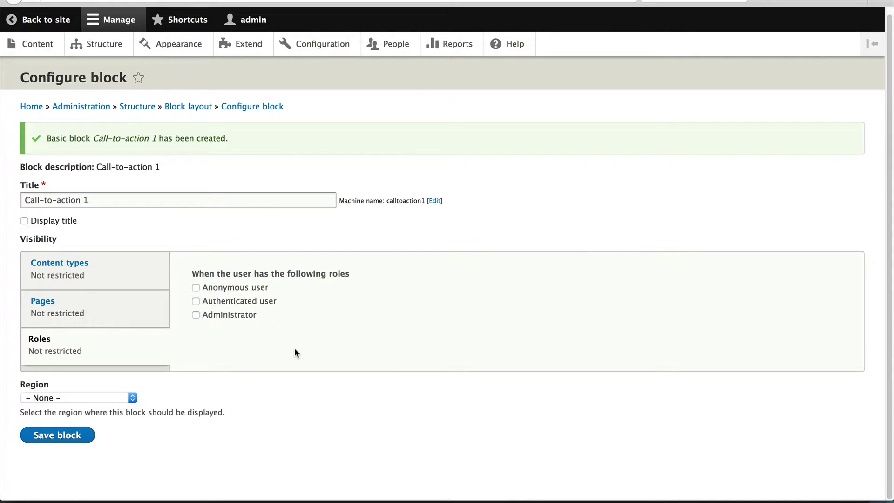
{"action": "left_click", "coordinate": [78, 261]}
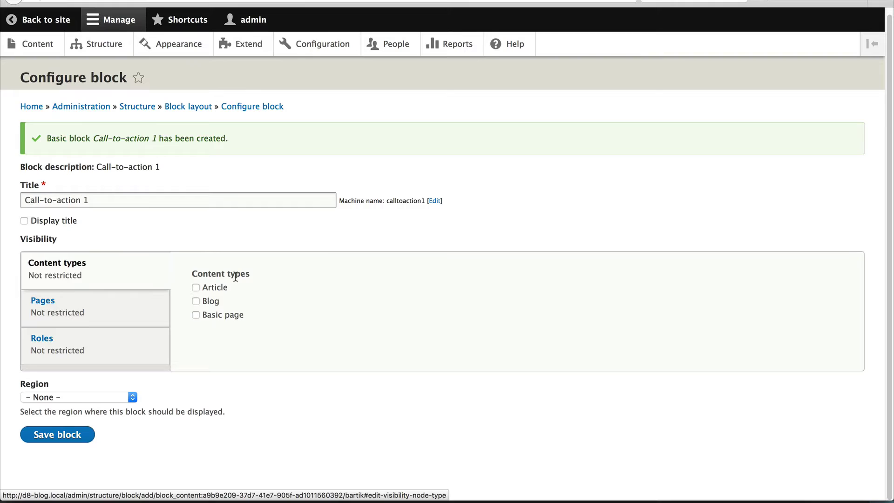
{"action": "left_click", "coordinate": [211, 302]}
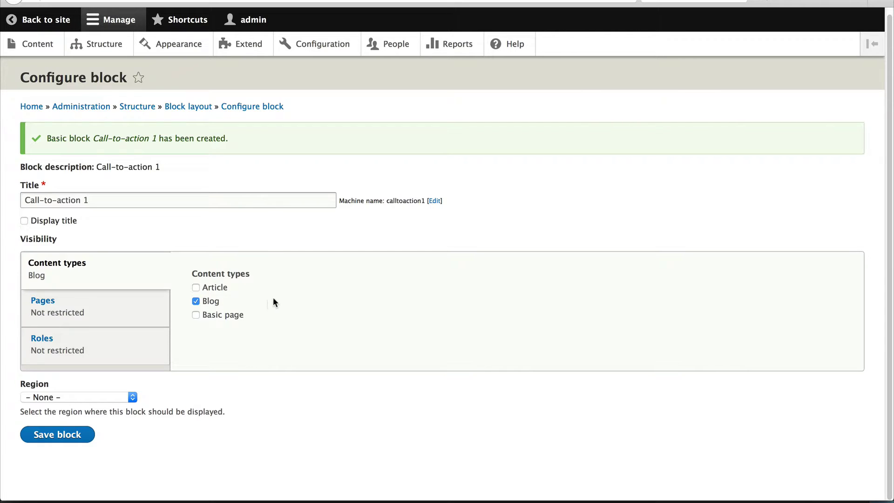
Step: Set Call-to-action 1's region to Sidebar second, save the block, then save the block layout
{"action": "left_click", "coordinate": [61, 395]}
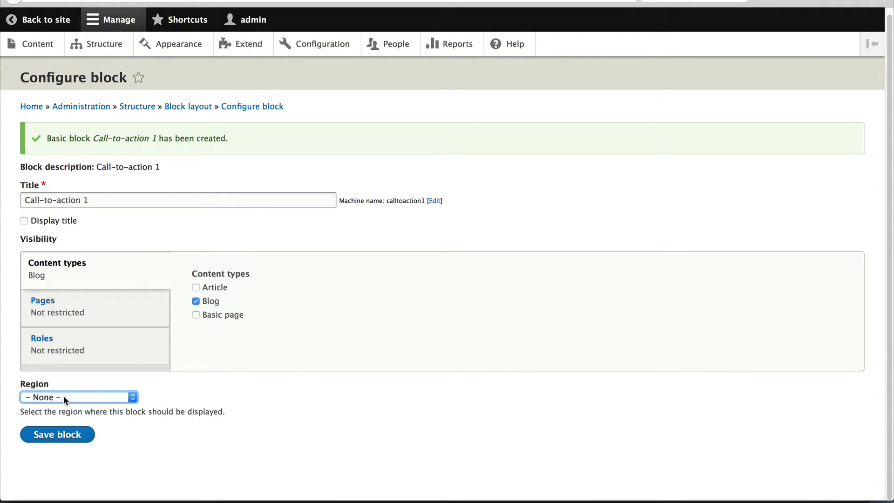
{"action": "left_click", "coordinate": [64, 395]}
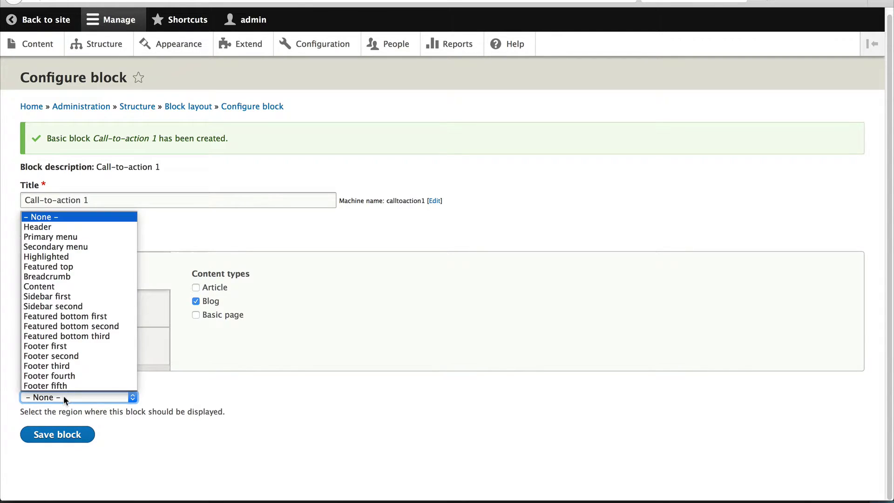
{"action": "left_click", "coordinate": [75, 310]}
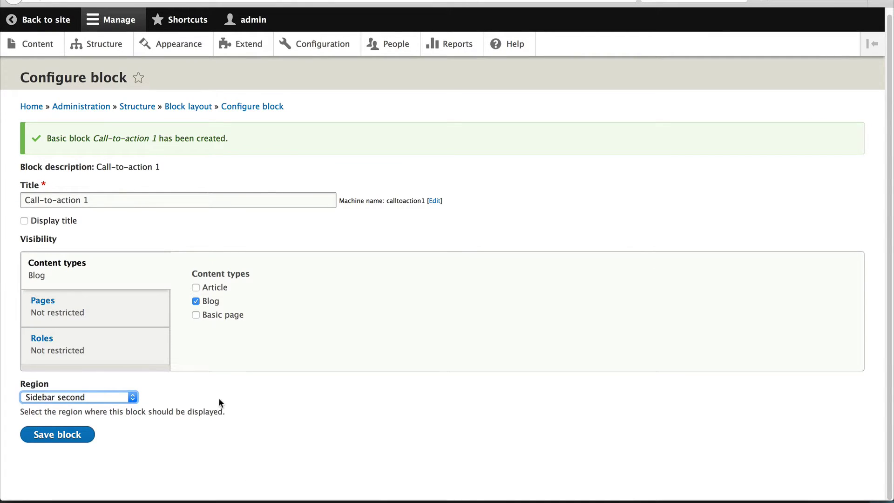
{"action": "left_click", "coordinate": [47, 434]}
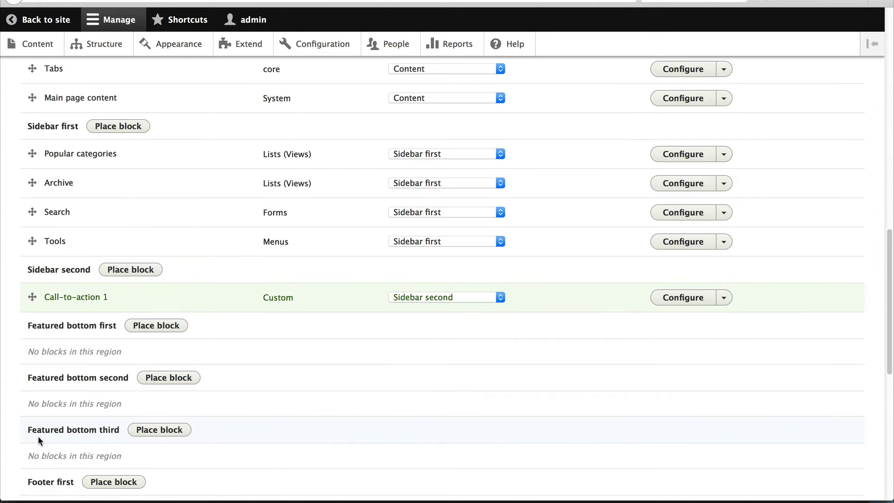
{"action": "scroll", "coordinate": [46, 266], "scroll_direction": "down", "scroll_amount": 1}
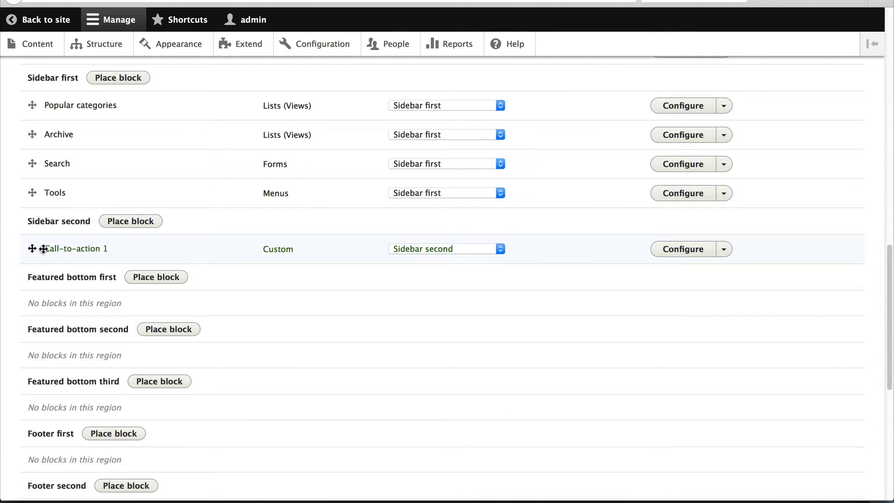
{"action": "scroll", "coordinate": [55, 264], "scroll_direction": "down", "scroll_amount": 5}
{"action": "scroll", "coordinate": [56, 261], "scroll_direction": "down", "scroll_amount": 1}
{"action": "left_click", "coordinate": [84, 435]}
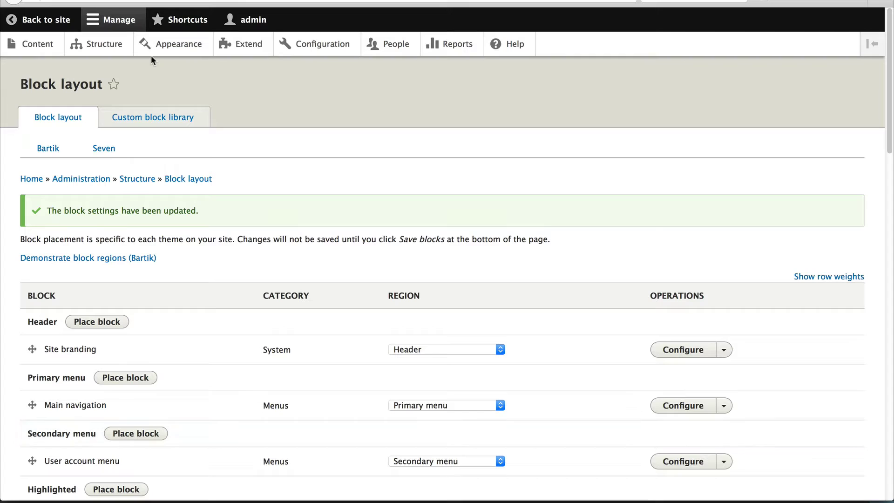
Step: Check the call-to-action block on the Nutus Sino Valetudo Vindico post, then open Structure
{"action": "left_click", "coordinate": [33, 21]}
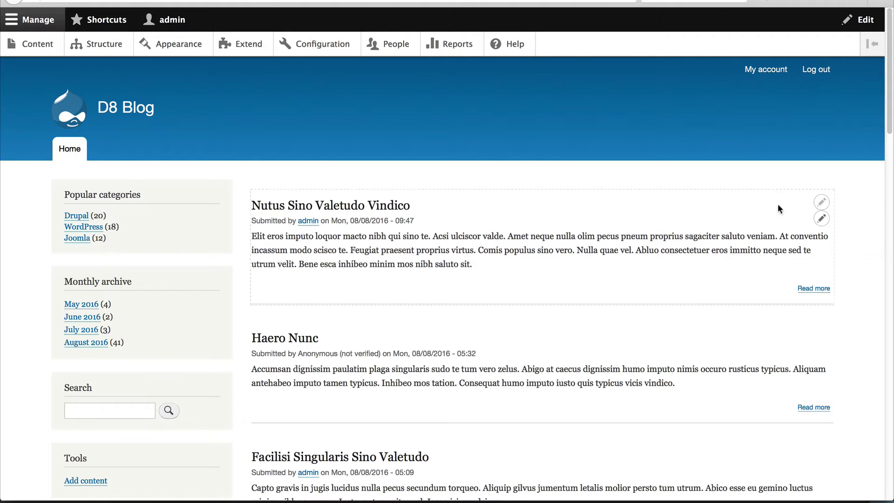
{"action": "mouse_move", "coordinate": [419, 250]}
{"action": "left_click", "coordinate": [356, 215]}
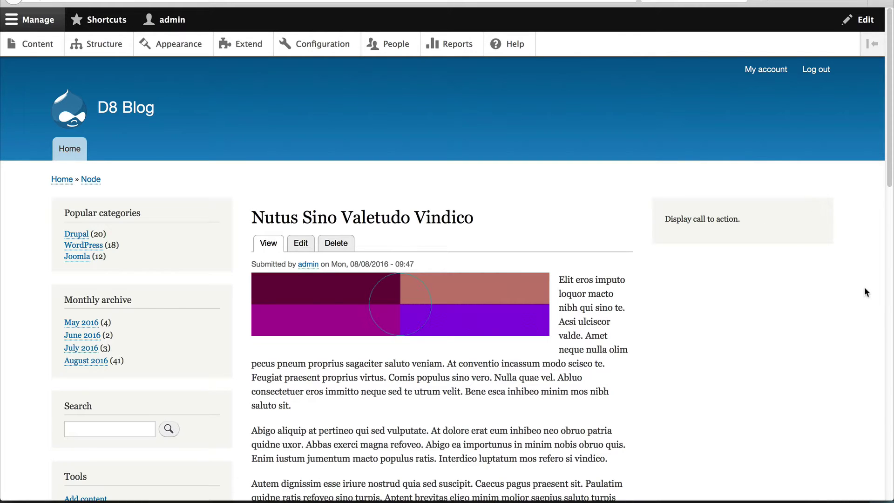
{"action": "left_click", "coordinate": [99, 51]}
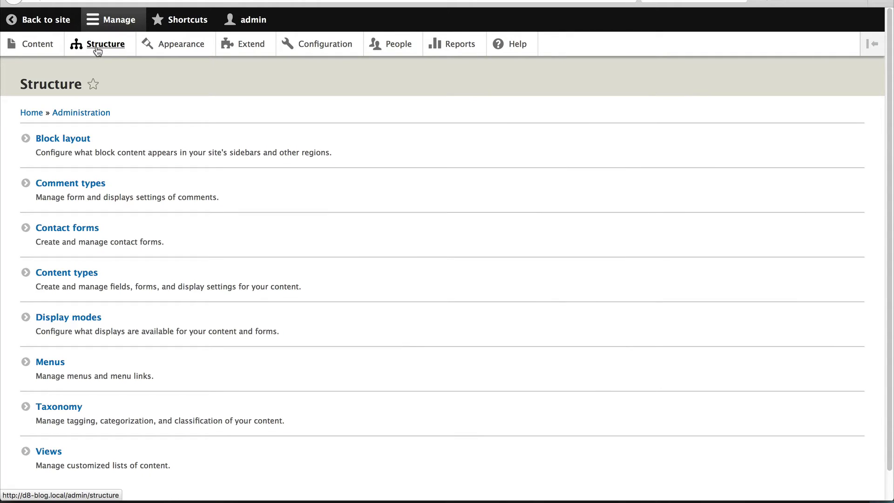
Step: Confirm Call-to-action 1 is listed in the custom block library, then go back to the blog post
{"action": "left_click", "coordinate": [73, 142]}
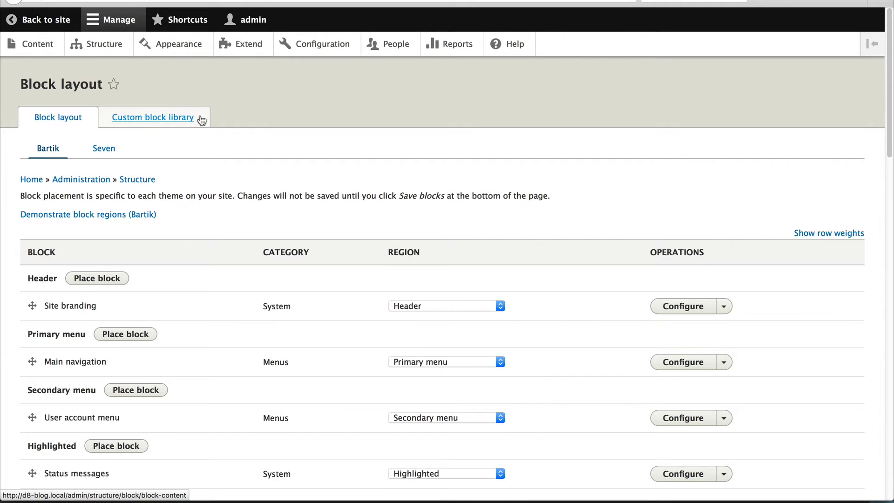
{"action": "left_click", "coordinate": [206, 119]}
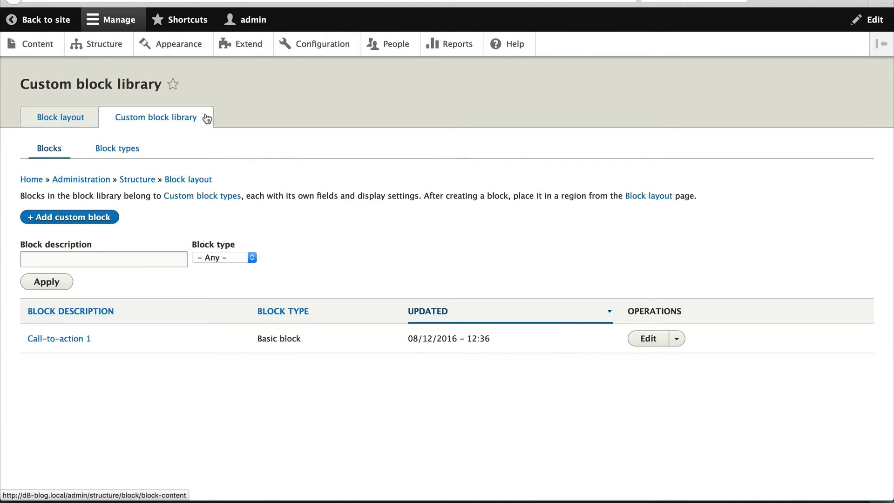
{"action": "key", "text": "alt+Left"}
{"action": "key", "text": "alt+Left"}
{"action": "key", "text": "alt+Left"}
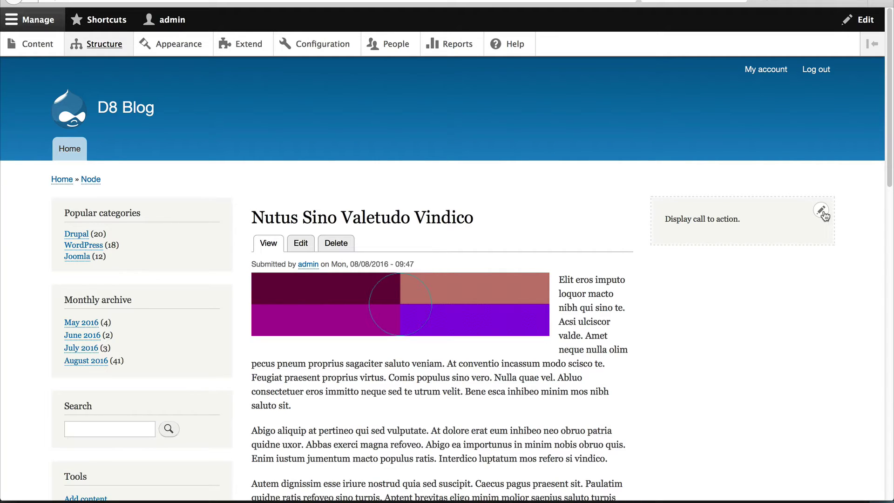
{"action": "left_click", "coordinate": [823, 213]}
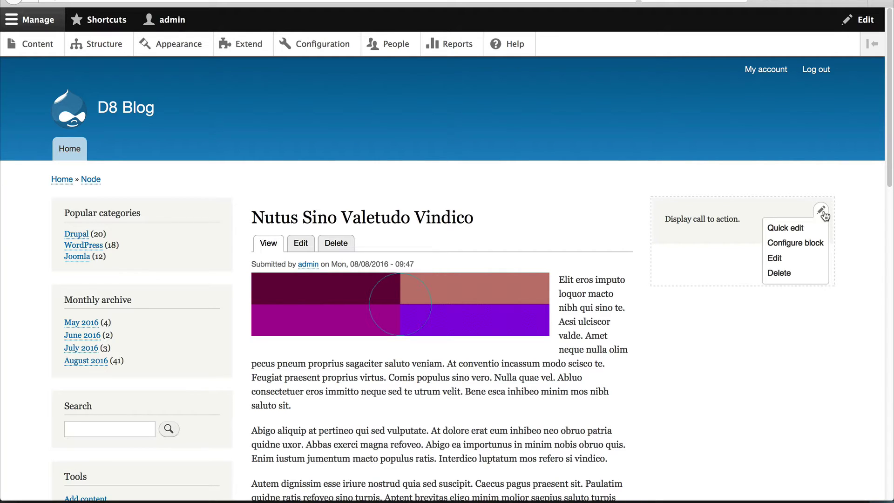
{"action": "left_click", "coordinate": [775, 258]}
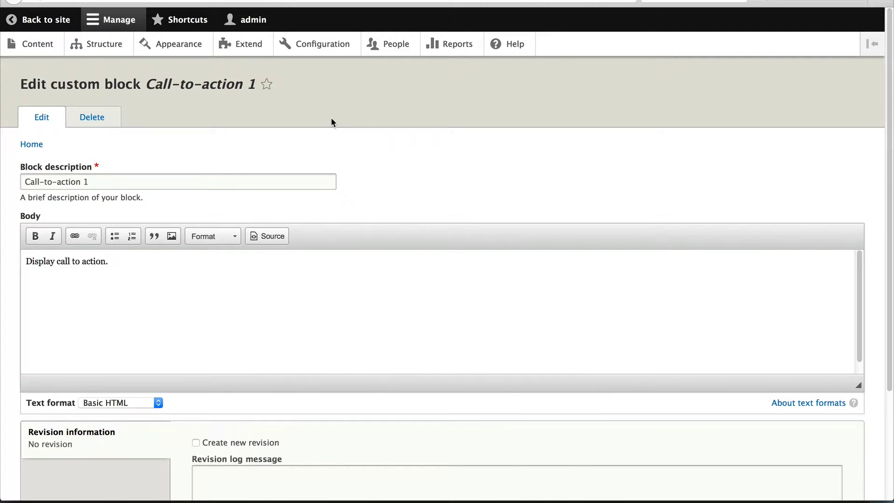
{"action": "key", "text": "alt+Left"}
{"action": "left_click", "coordinate": [822, 210]}
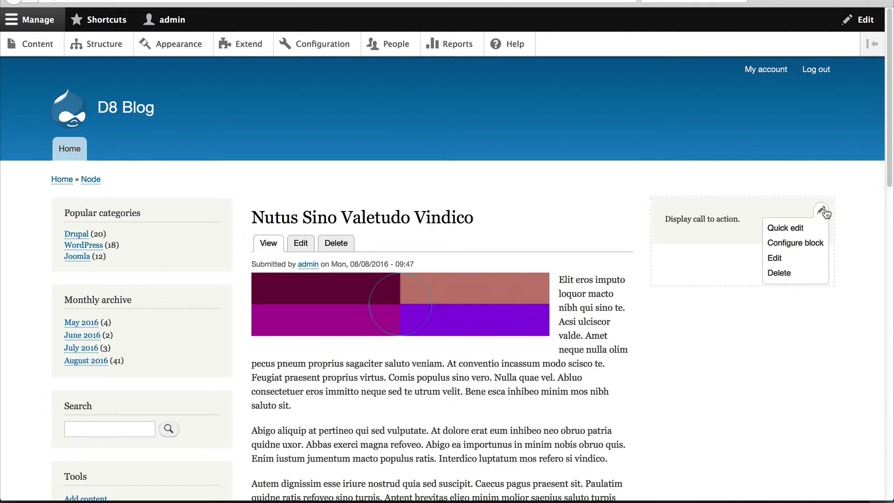
{"action": "left_click", "coordinate": [804, 246]}
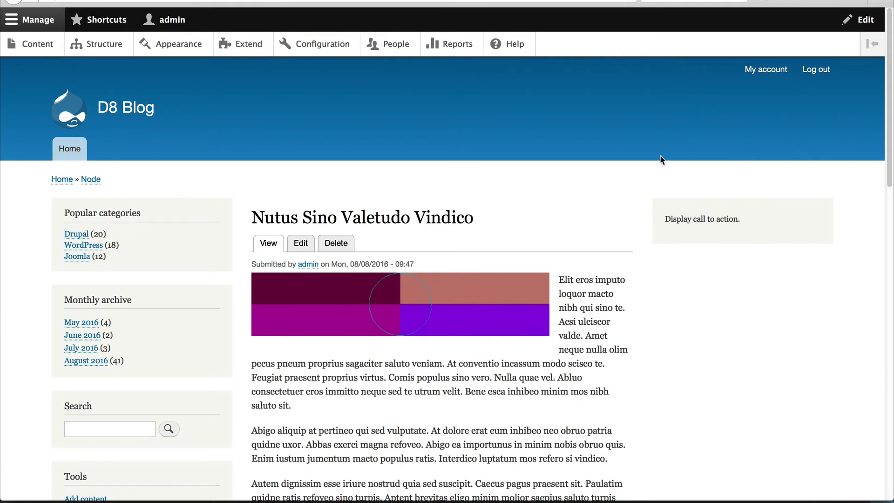
Step: Start Quick edit on the call-to-action block, then close the editor without changes
{"action": "left_click", "coordinate": [822, 211]}
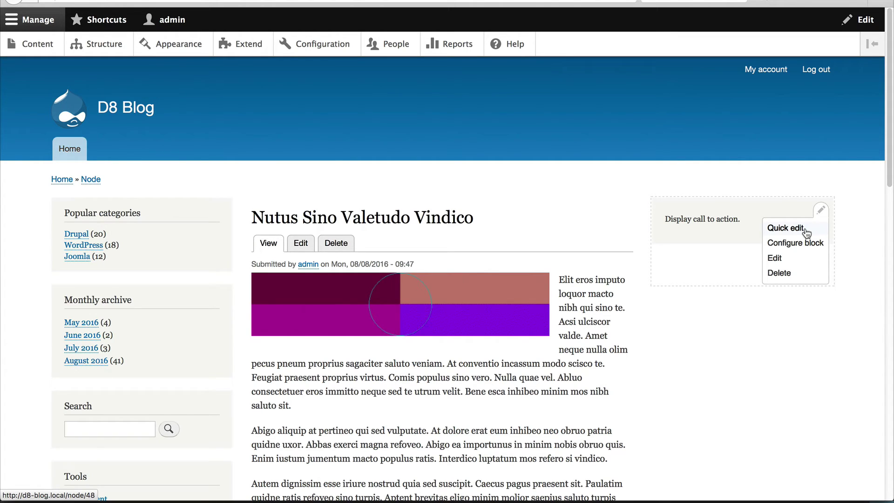
{"action": "left_click", "coordinate": [806, 231]}
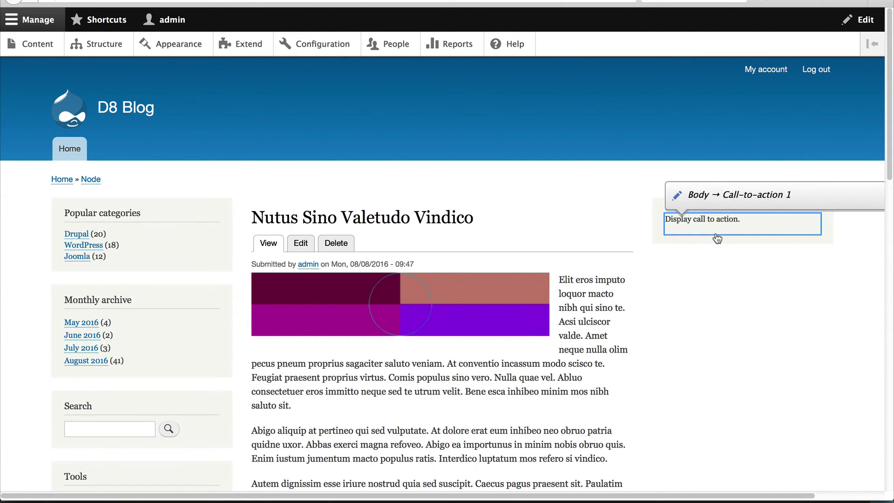
{"action": "left_click", "coordinate": [715, 219]}
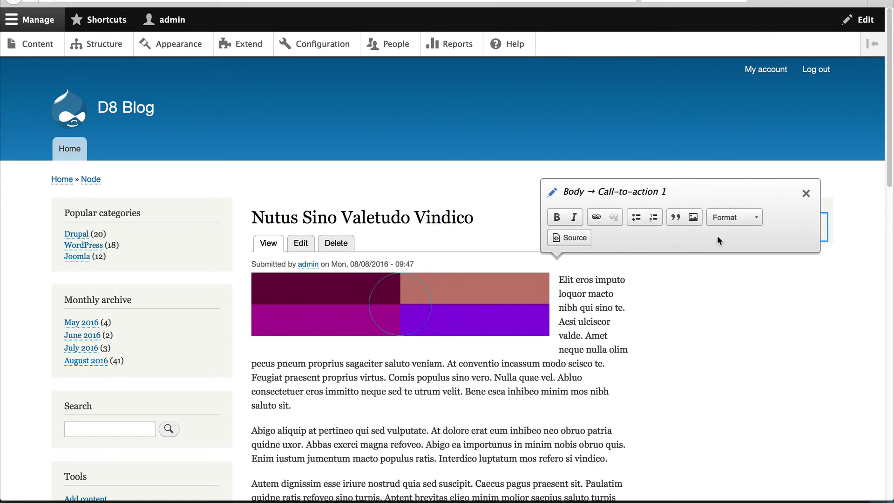
{"action": "left_click", "coordinate": [804, 194]}
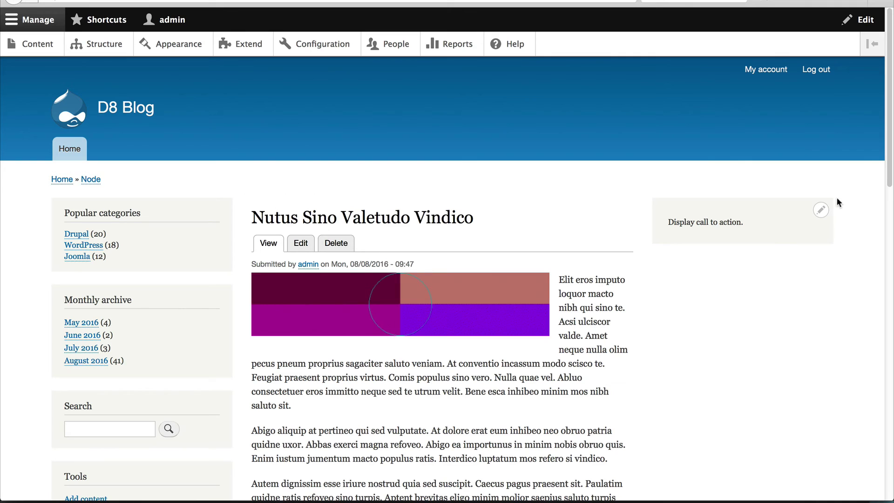
Step: Add 'Second call to action.' as a new line below the body text and save
{"action": "left_click", "coordinate": [822, 210]}
{"action": "left_click", "coordinate": [802, 226]}
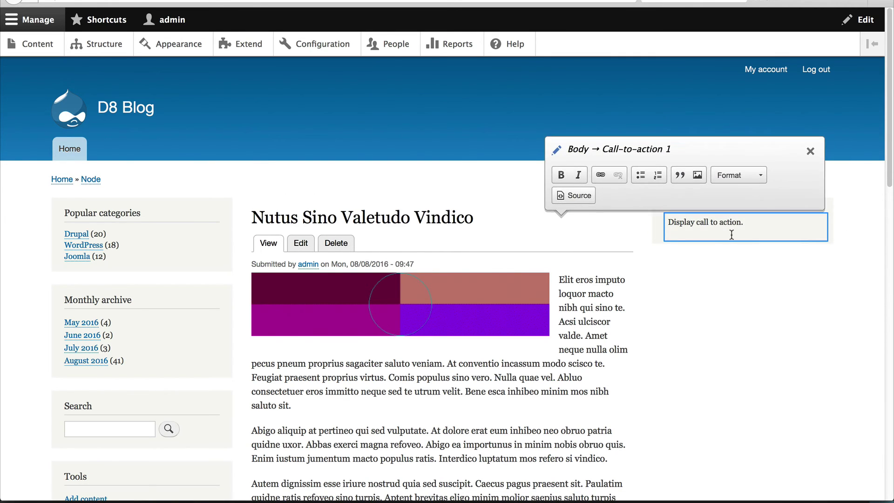
{"action": "left_click", "coordinate": [758, 223]}
{"action": "key", "text": "Return"}
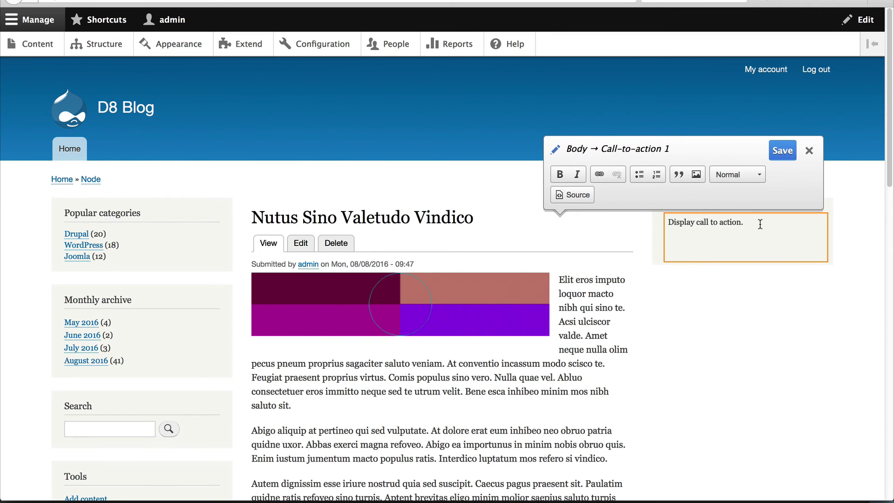
{"action": "type", "text": "Second "}
{"action": "type", "text": "call "}
{"action": "type", "text": "to sac"}
{"action": "key", "text": "BackSpace"}
{"action": "key", "text": "BackSpace"}
{"action": "type", "text": "actio"}
{"action": "type", "text": "n."}
{"action": "left_click", "coordinate": [786, 152]}
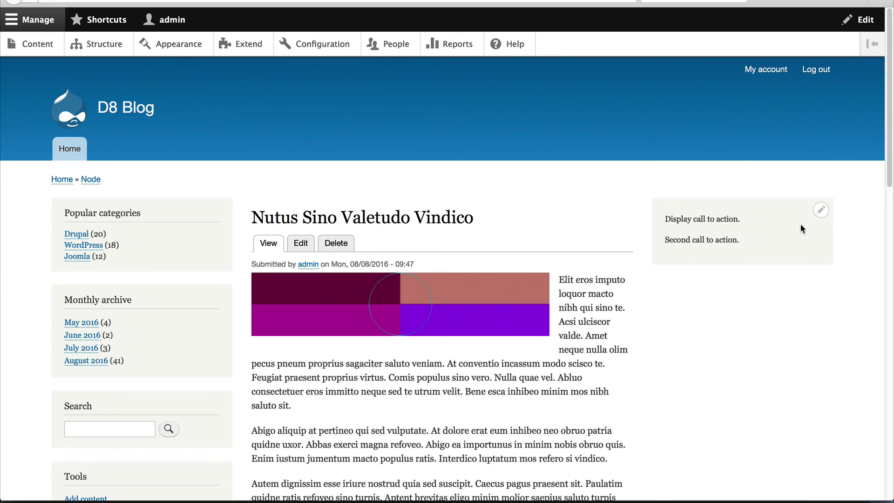
Step: Reopen Quick edit on the call-to-action block and activate its body
{"action": "left_click", "coordinate": [821, 210]}
{"action": "left_click", "coordinate": [818, 228]}
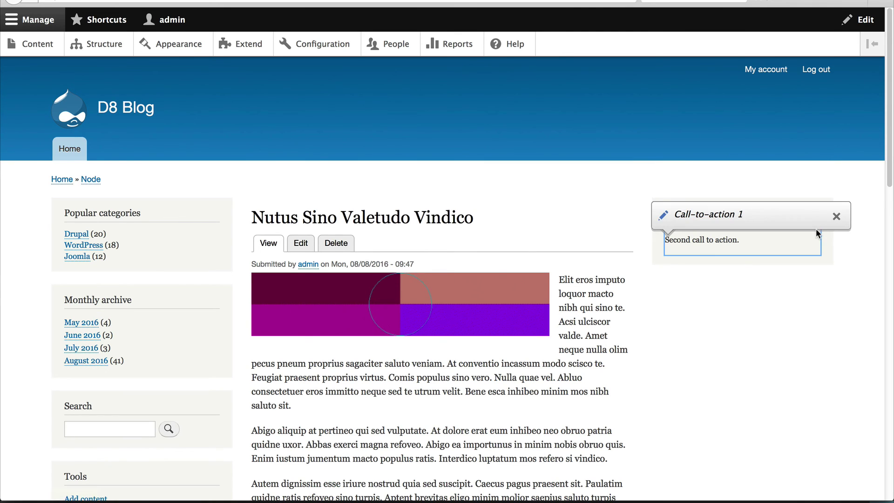
{"action": "left_click", "coordinate": [811, 244]}
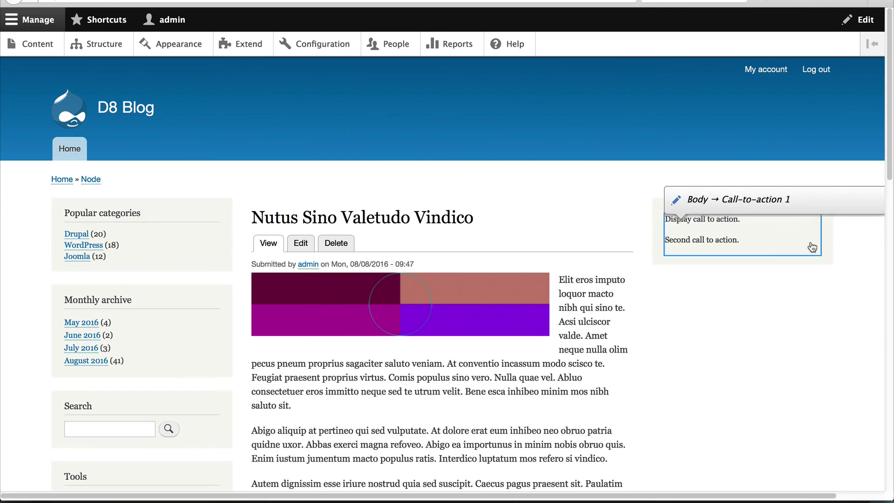